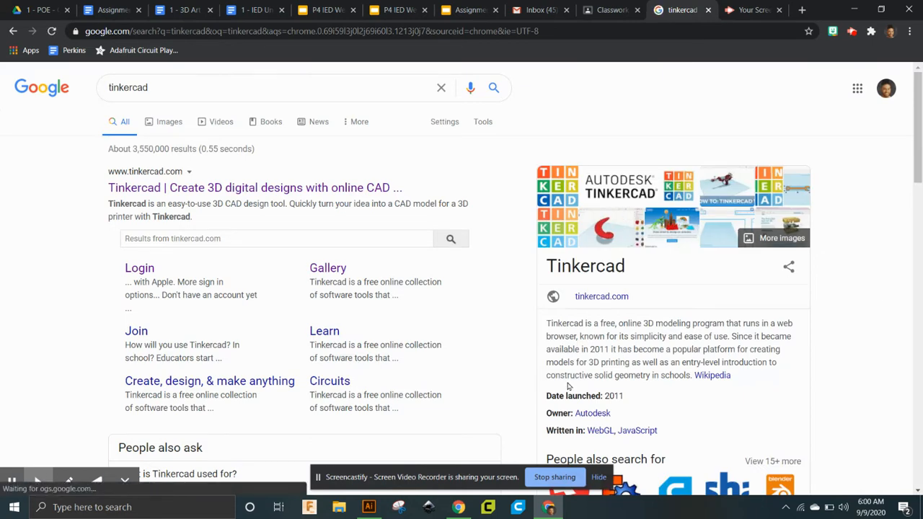
# Open the Tinkercad site from the search results and create a new 3D design
pyautogui.click(599, 477)
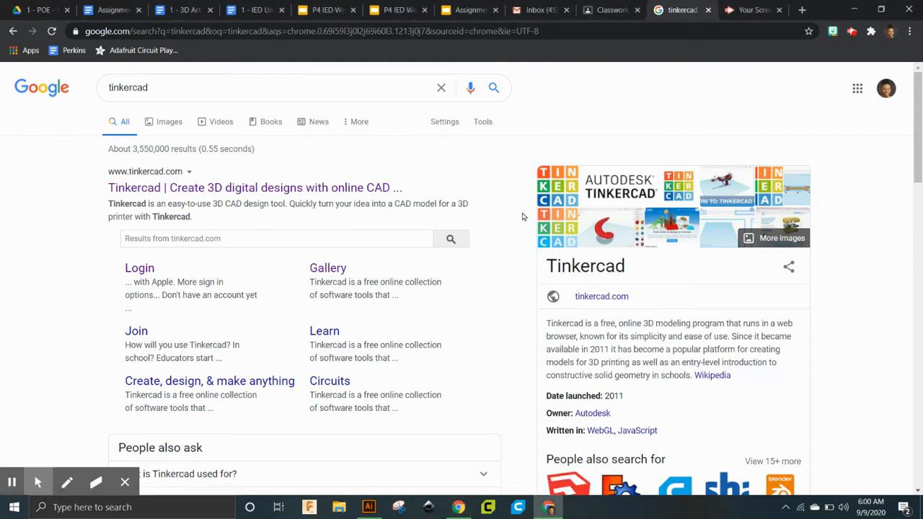
pyautogui.click(287, 187)
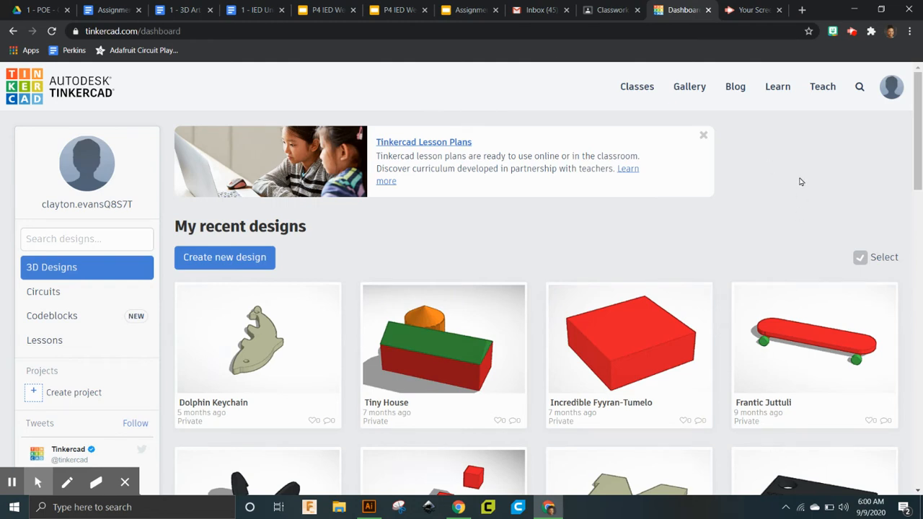
pyautogui.click(211, 259)
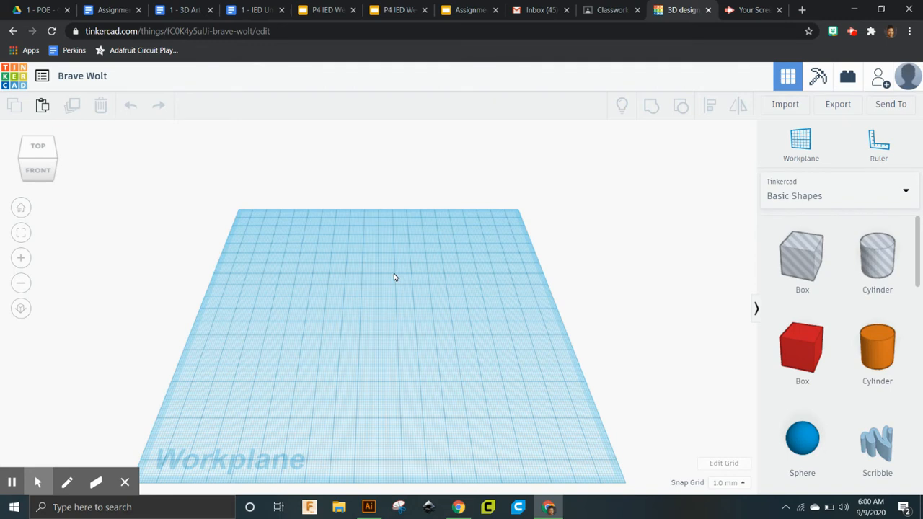
pyautogui.moveTo(667, 451); pyautogui.dragTo(757, 493)
pyautogui.click(724, 464)
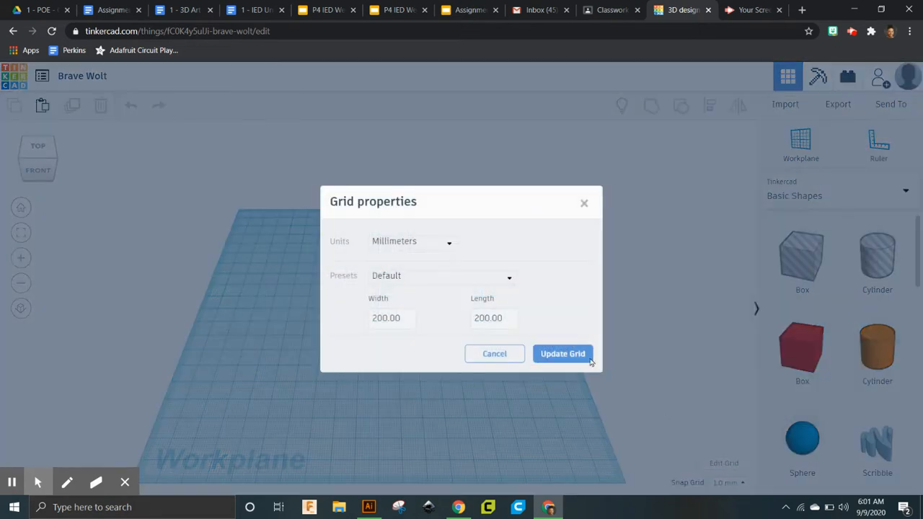
pyautogui.click(431, 246)
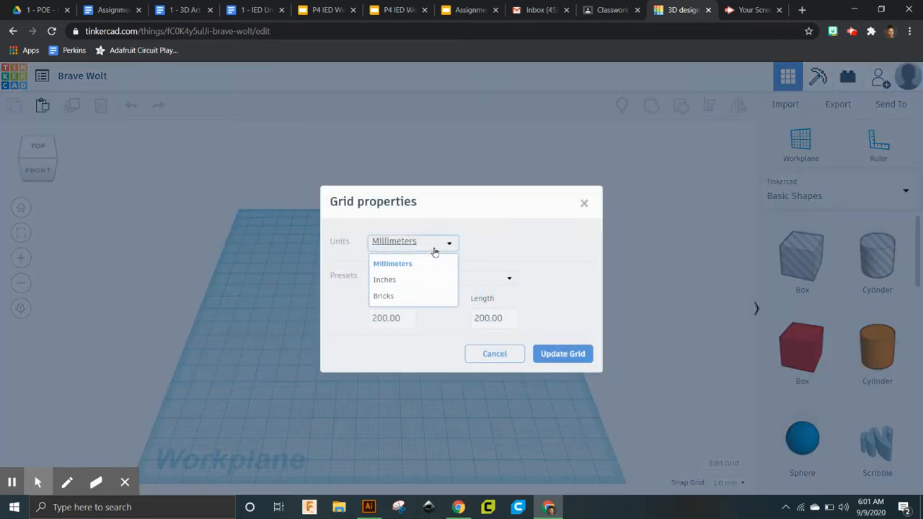
pyautogui.click(396, 281)
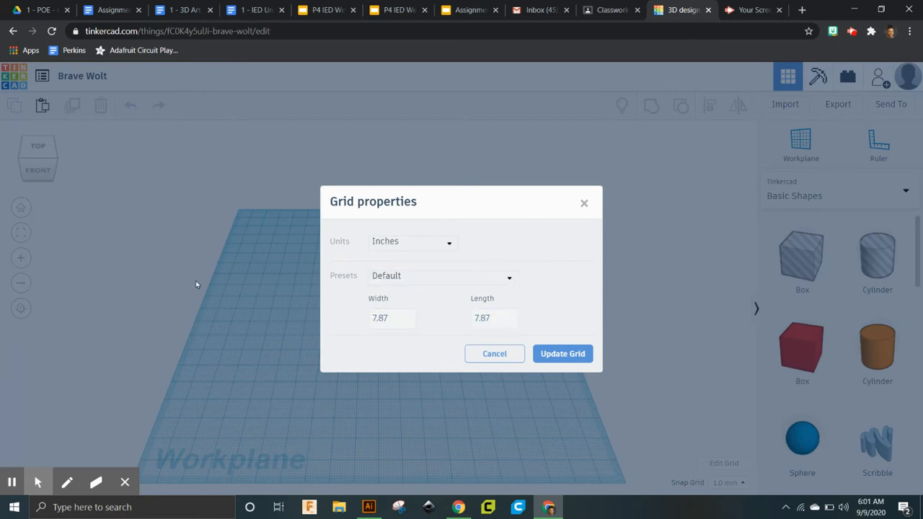
pyautogui.click(390, 325)
pyautogui.click(495, 315)
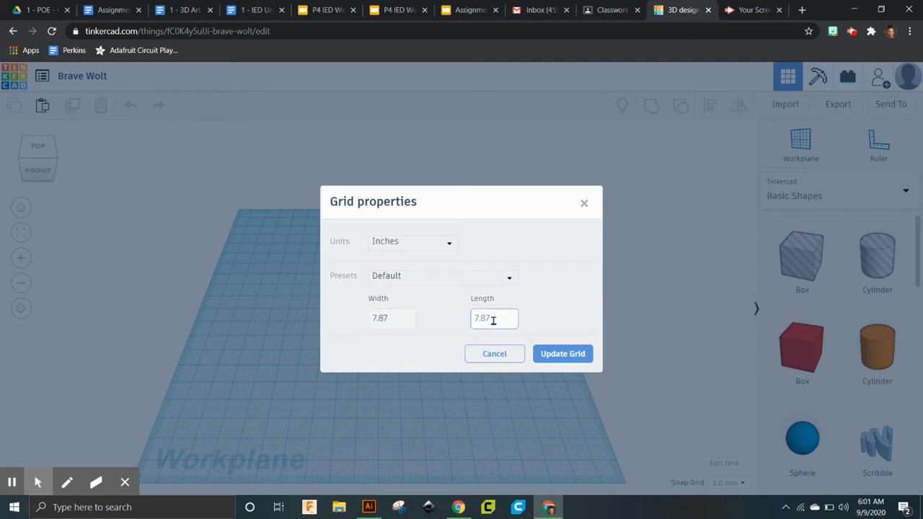
pyautogui.click(585, 203)
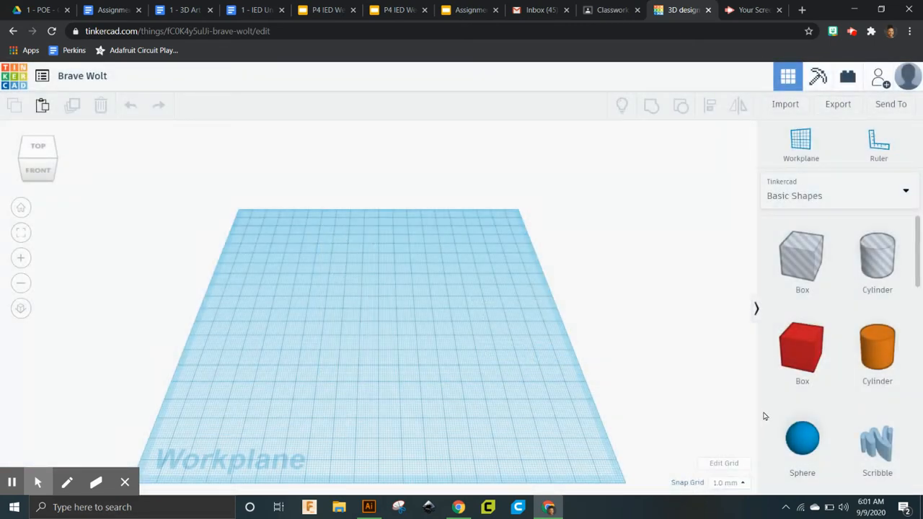
# Place a red box near the centre of the workplane and nudge it sideways along the grid
pyautogui.moveTo(797, 350); pyautogui.dragTo(395, 315)
pyautogui.press('Right')
pyautogui.press('Right')
pyautogui.press('Right')
pyautogui.press('Left')
pyautogui.press('Left')
pyautogui.press('Left')
pyautogui.press('Left')
pyautogui.press('Right')
pyautogui.press('Right')
# Check the available snap grid increments and delete the red box from the workplane
pyautogui.click(728, 482)
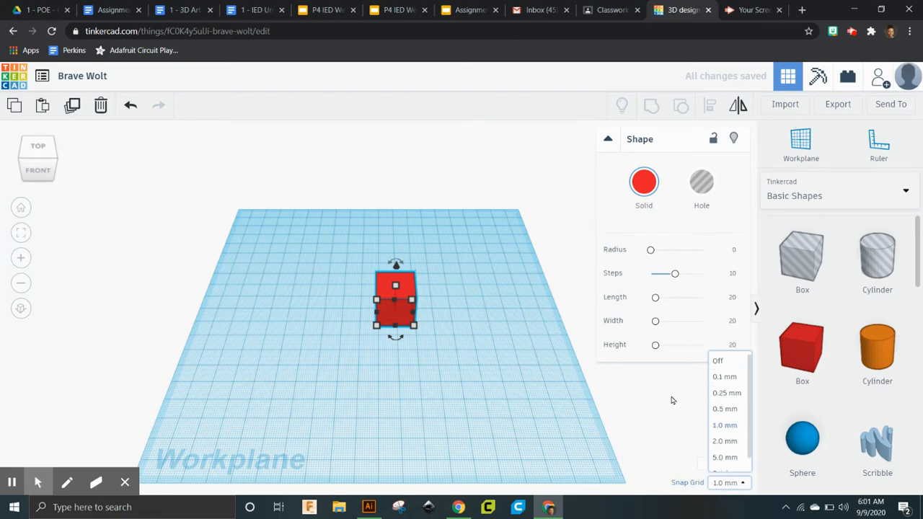
pyautogui.click(404, 292)
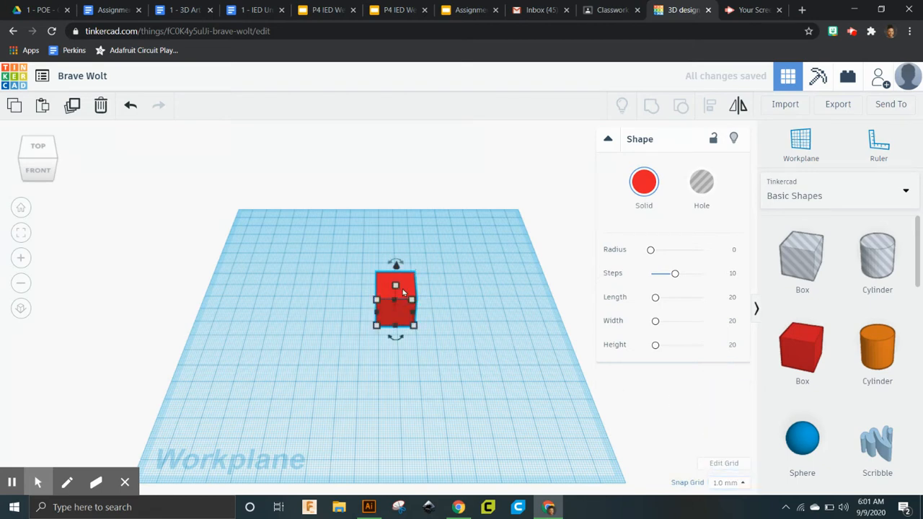
pyautogui.press('Delete')
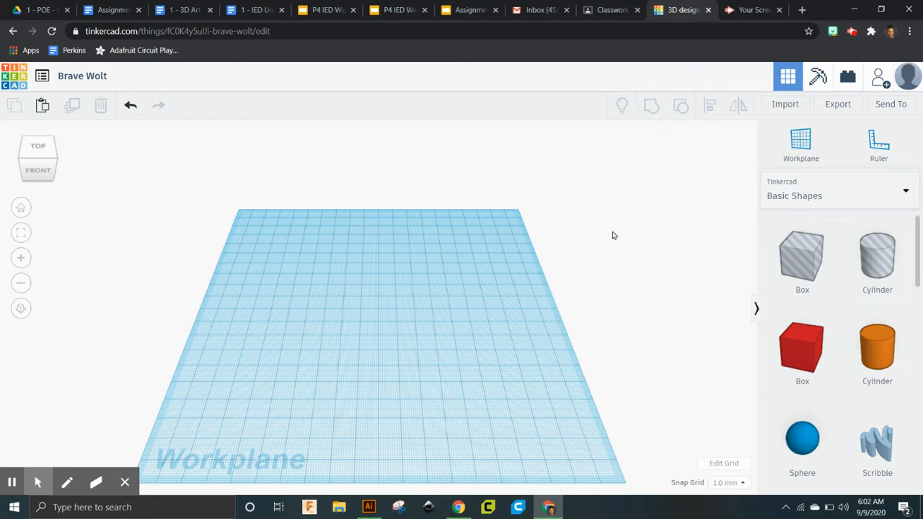
# Place a solid red box, 20 mm on each side, near the middle of the workplane
pyautogui.click(54, 157)
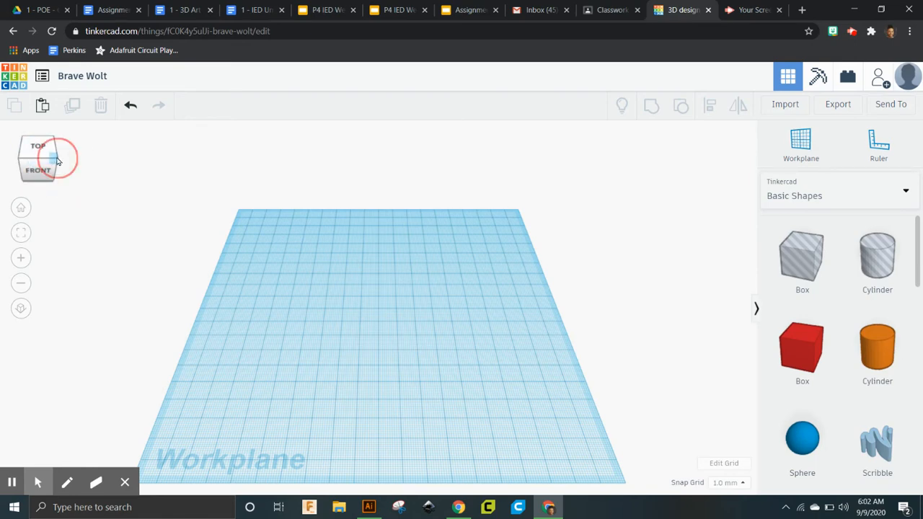
pyautogui.click(41, 157)
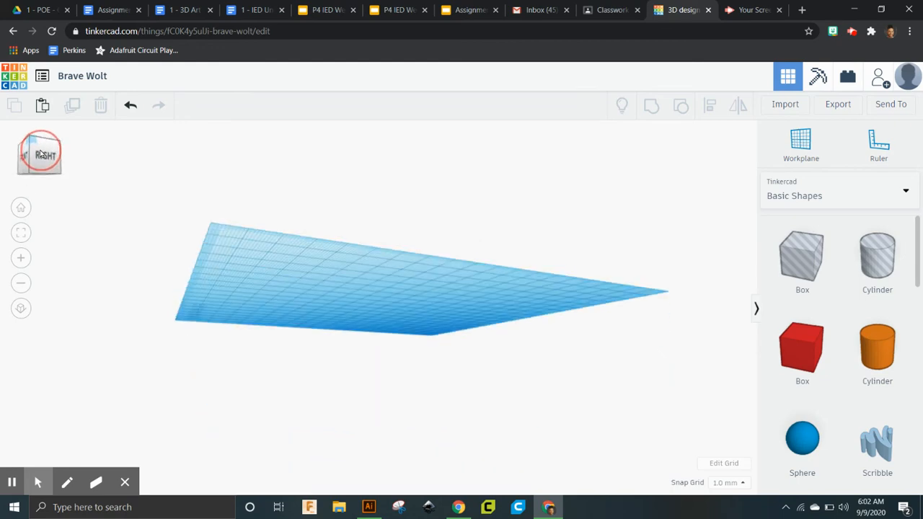
pyautogui.moveTo(41, 155); pyautogui.dragTo(62, 149)
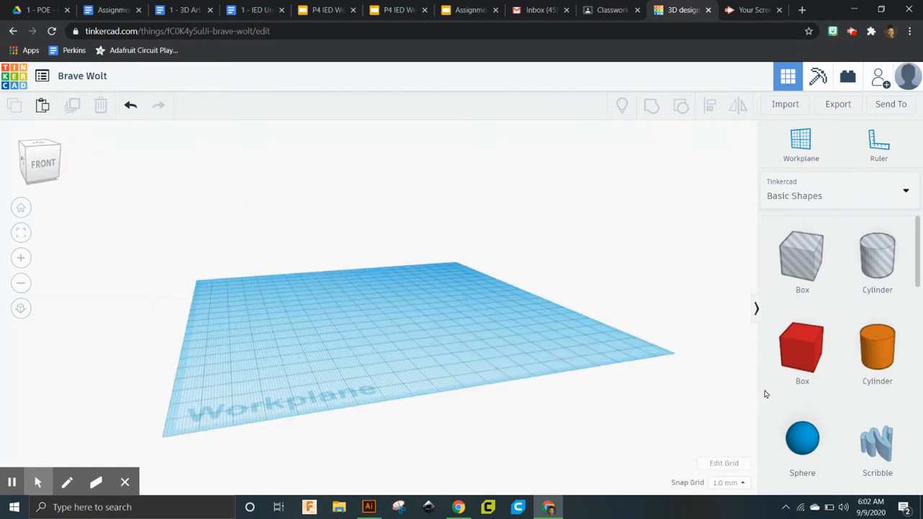
pyautogui.moveTo(789, 344); pyautogui.dragTo(389, 317)
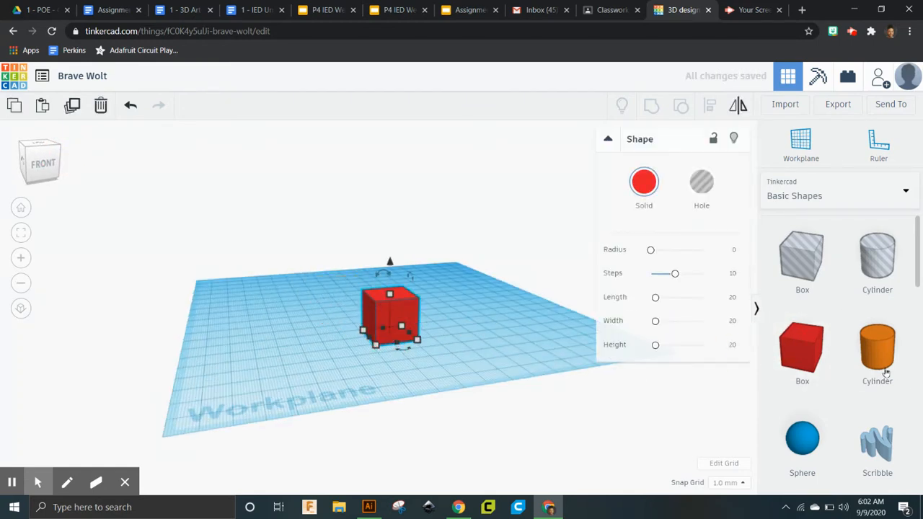
# Add an orange cylinder at the red box and raise it so it sits on top of the box
pyautogui.moveTo(881, 367); pyautogui.dragTo(393, 311)
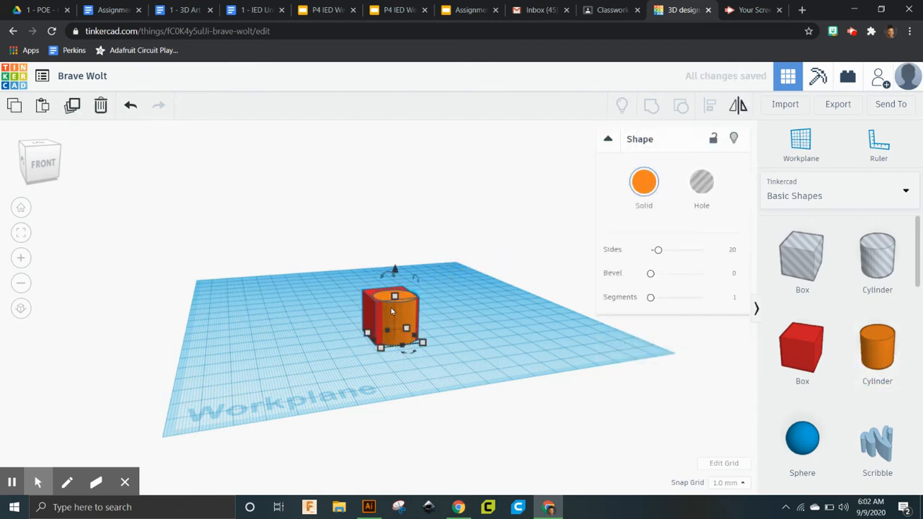
pyautogui.moveTo(395, 272); pyautogui.dragTo(389, 219)
pyautogui.click(468, 379)
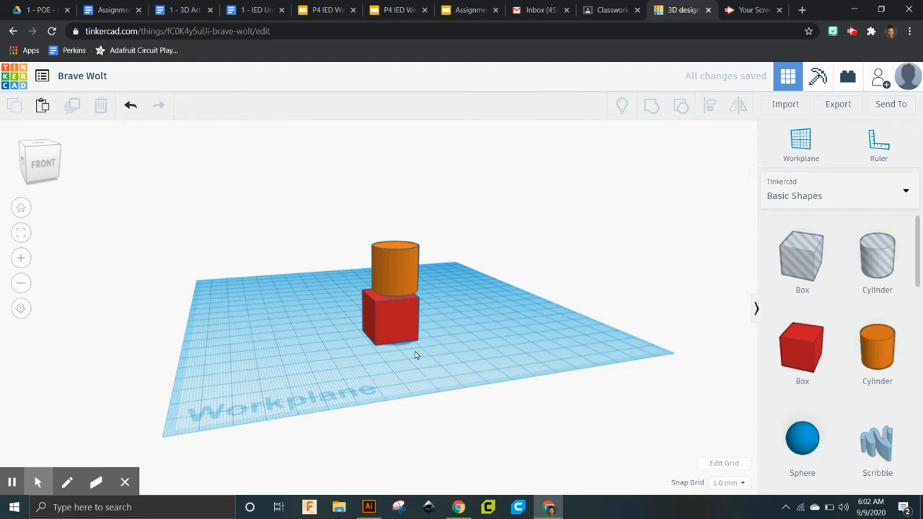
# Examine the stacked box and cylinder from below, from several sides, and from the home view at different zoom levels
pyautogui.click(31, 183)
pyautogui.moveTo(31, 182)
pyautogui.mouseDown()
pyautogui.moveTo(33, 165)
pyautogui.moveTo(23, 175)
pyautogui.mouseUp()
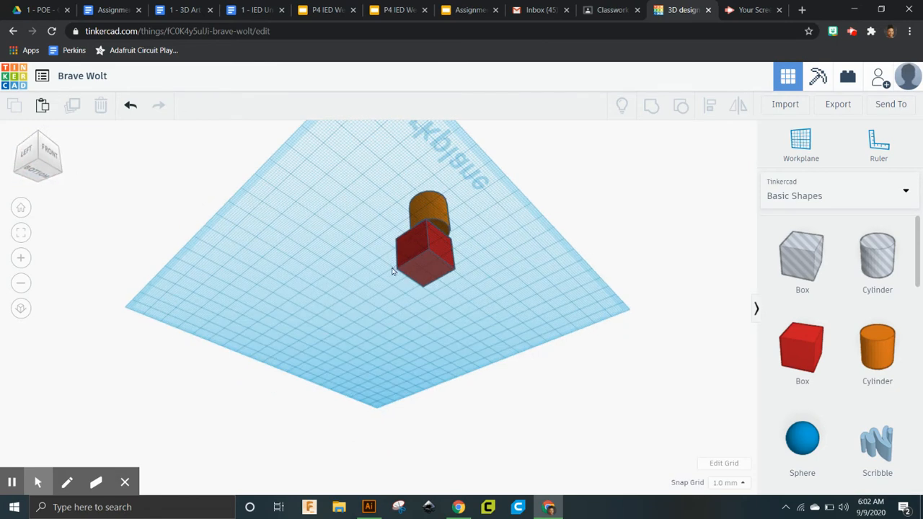
pyautogui.click(437, 279)
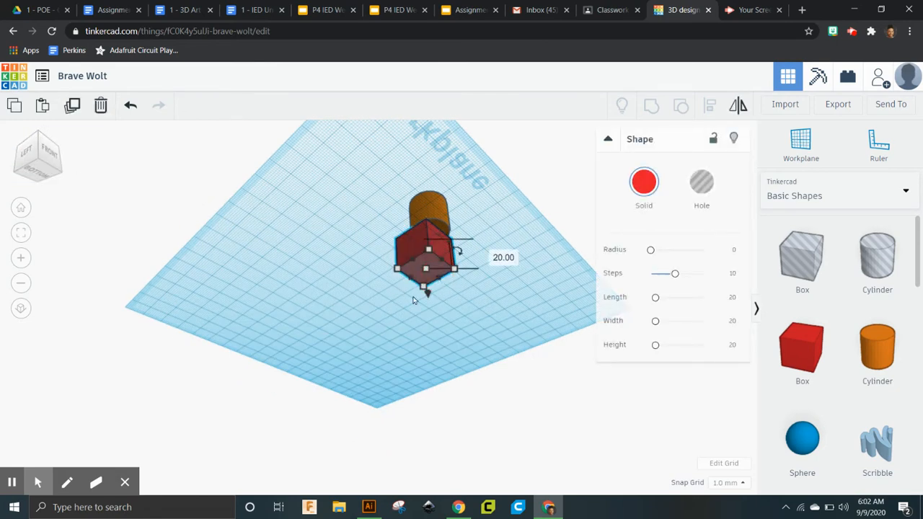
pyautogui.moveTo(41, 161); pyautogui.dragTo(22, 173)
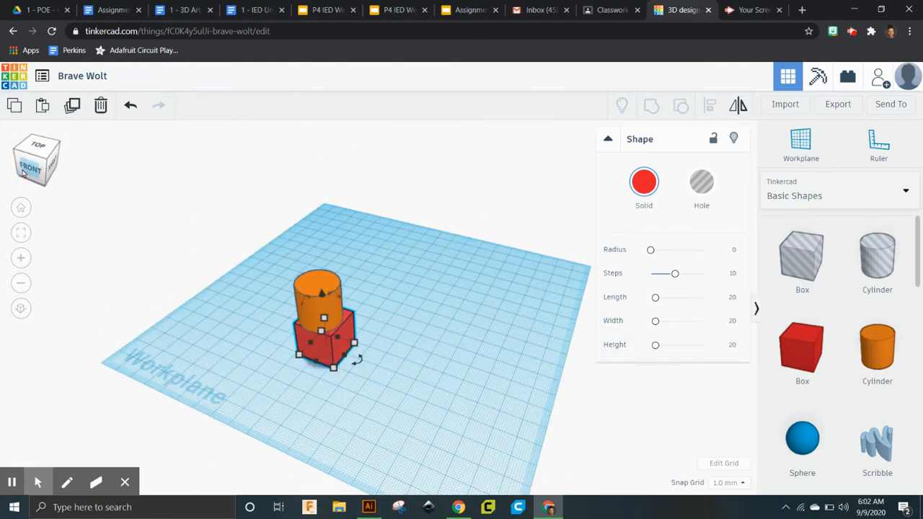
pyautogui.click(53, 162)
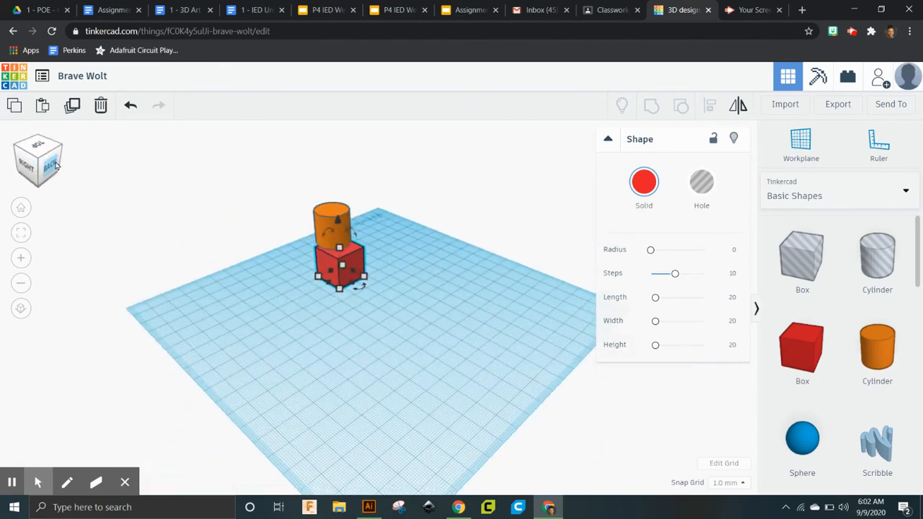
pyautogui.click(54, 165)
pyautogui.click(32, 148)
pyautogui.click(54, 155)
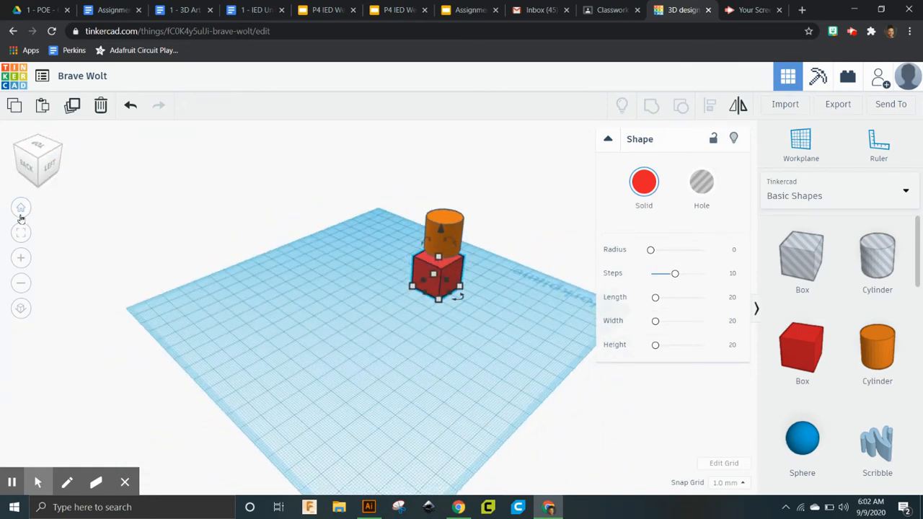
pyautogui.click(21, 209)
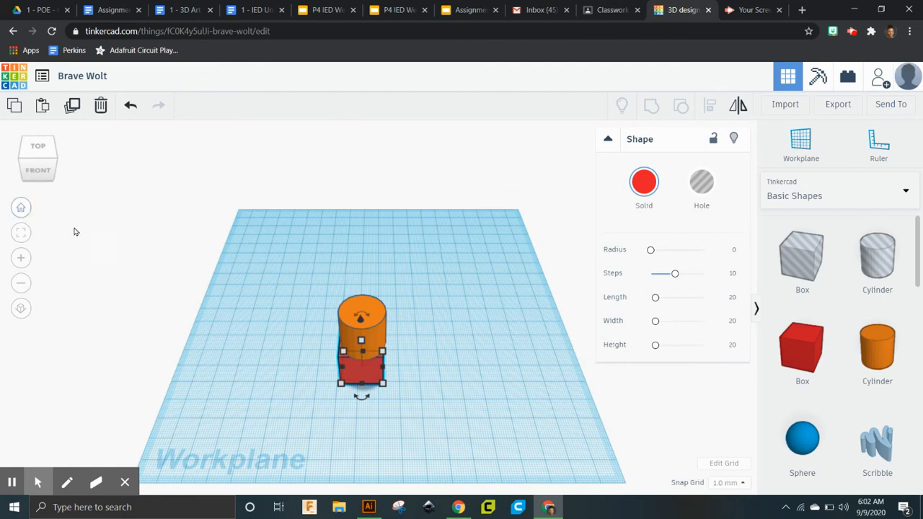
pyautogui.click(24, 258)
pyautogui.click(21, 282)
pyautogui.scroll(3, 416, 413)
pyautogui.scroll(-2, 417, 413)
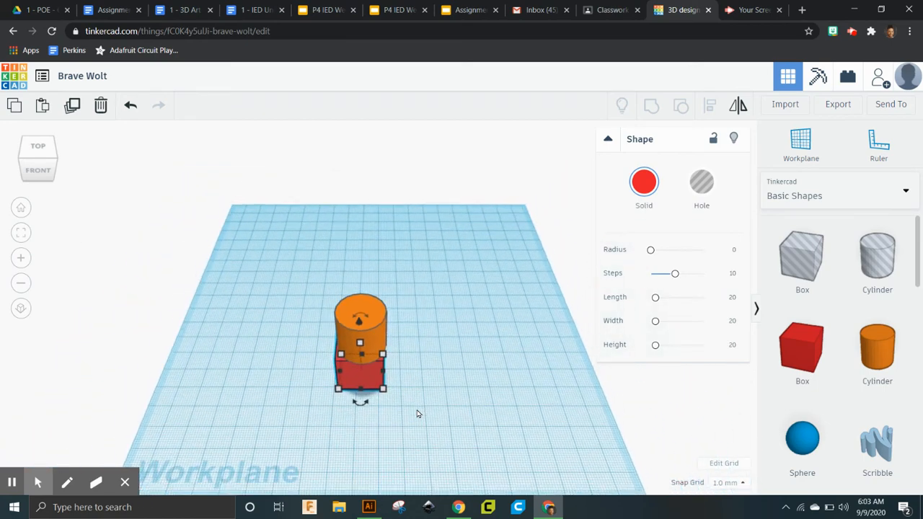
pyautogui.scroll(-3, 417, 413)
pyautogui.scroll(4, 416, 413)
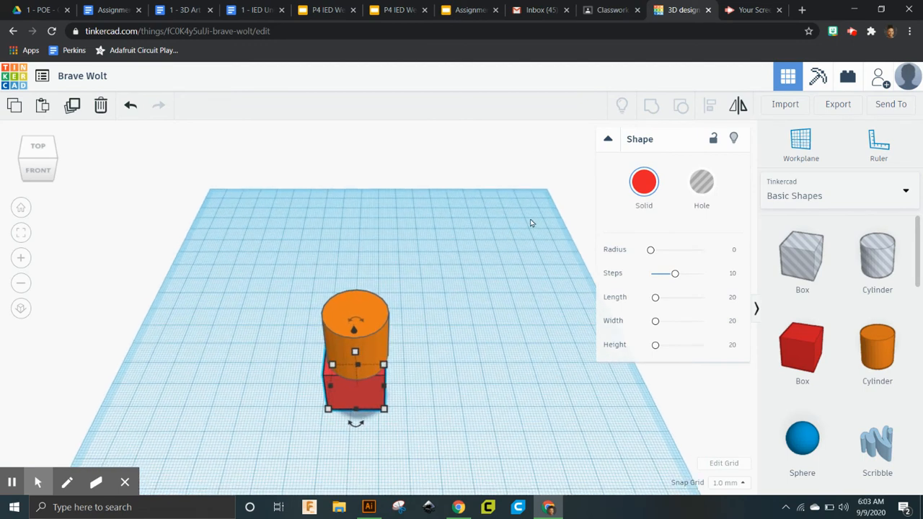
# Collapse the shape settings and rename the design with the author's surname and first initial followed by "TinkerCADDemo"
pyautogui.click(607, 139)
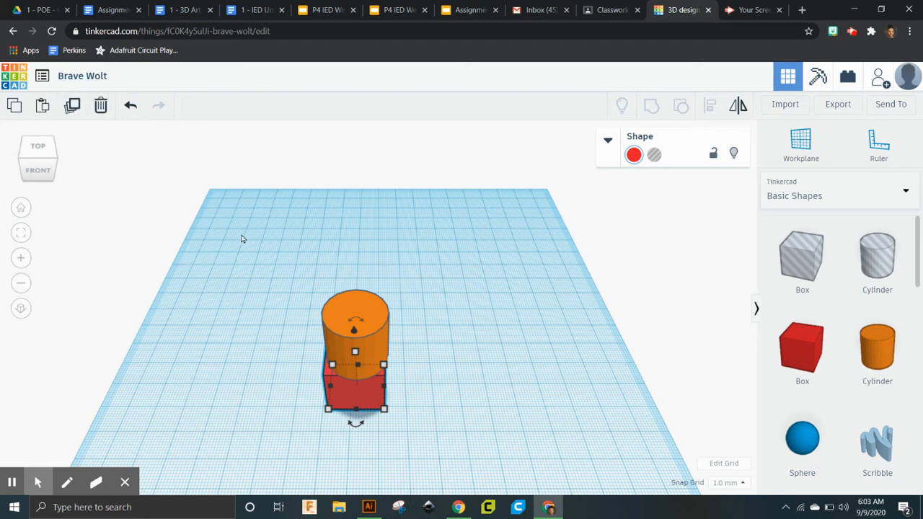
pyautogui.click(93, 79)
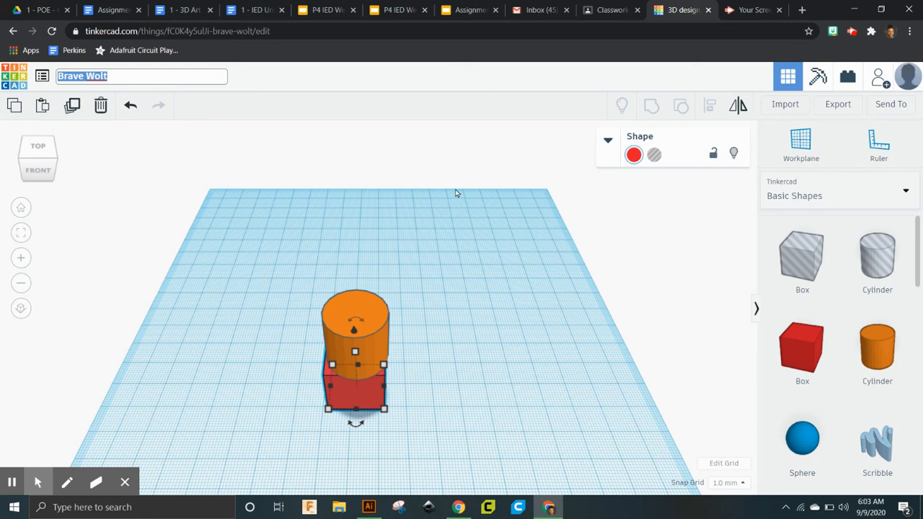
pyautogui.write('EvansC')
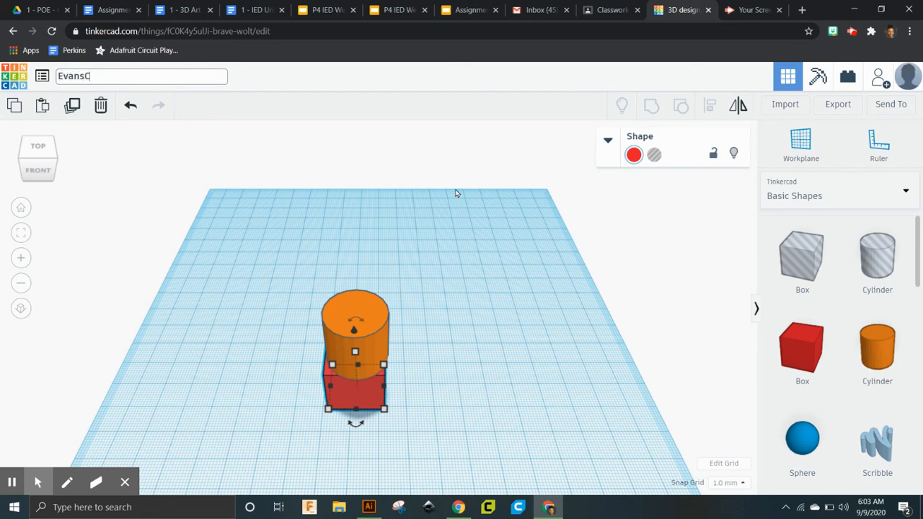
pyautogui.write('TinkerCADDemo')
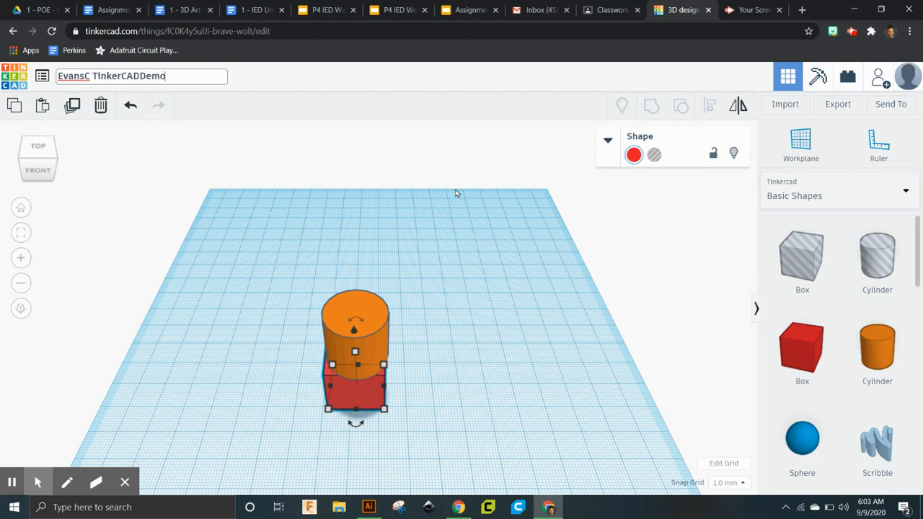
pyautogui.click(511, 238)
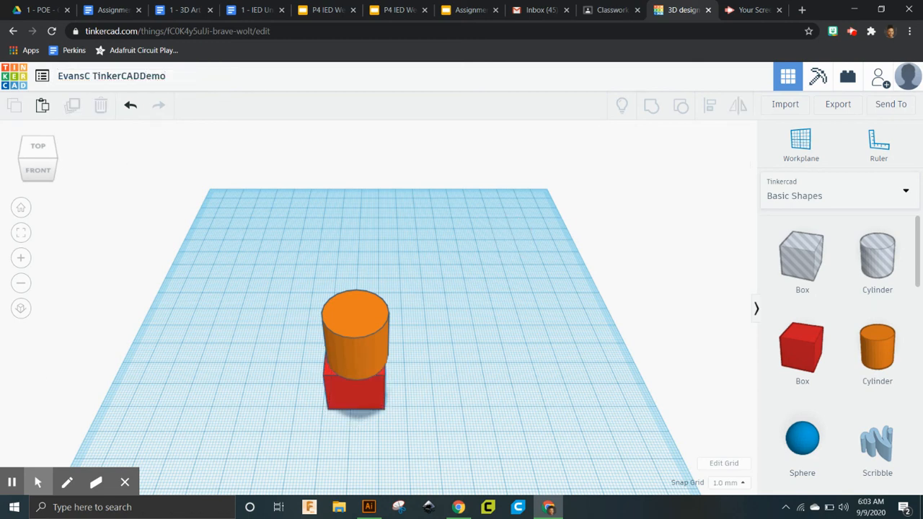